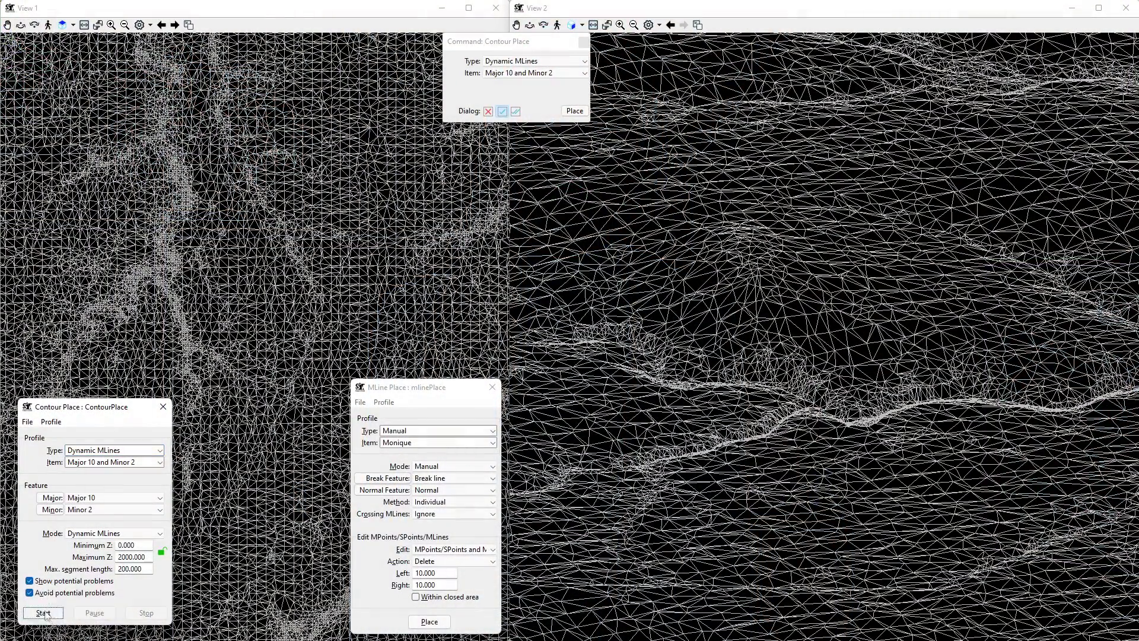
Step: Generate the terrain contours, then place a trial break line and undo it
{"action": "key", "text": "Return"}
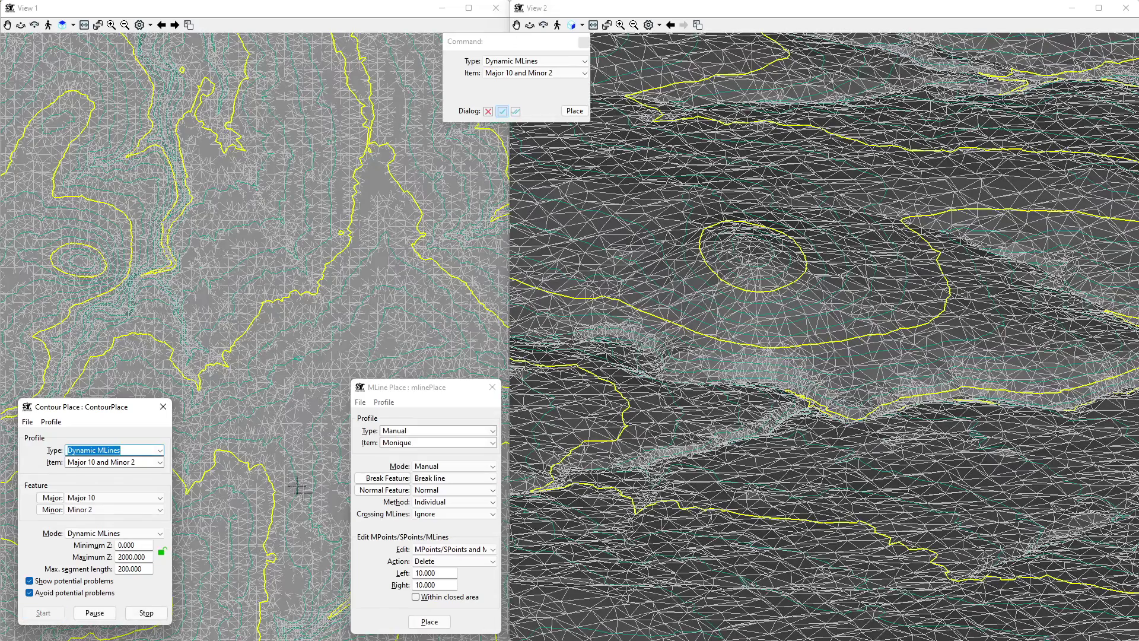
{"action": "left_click", "coordinate": [429, 621]}
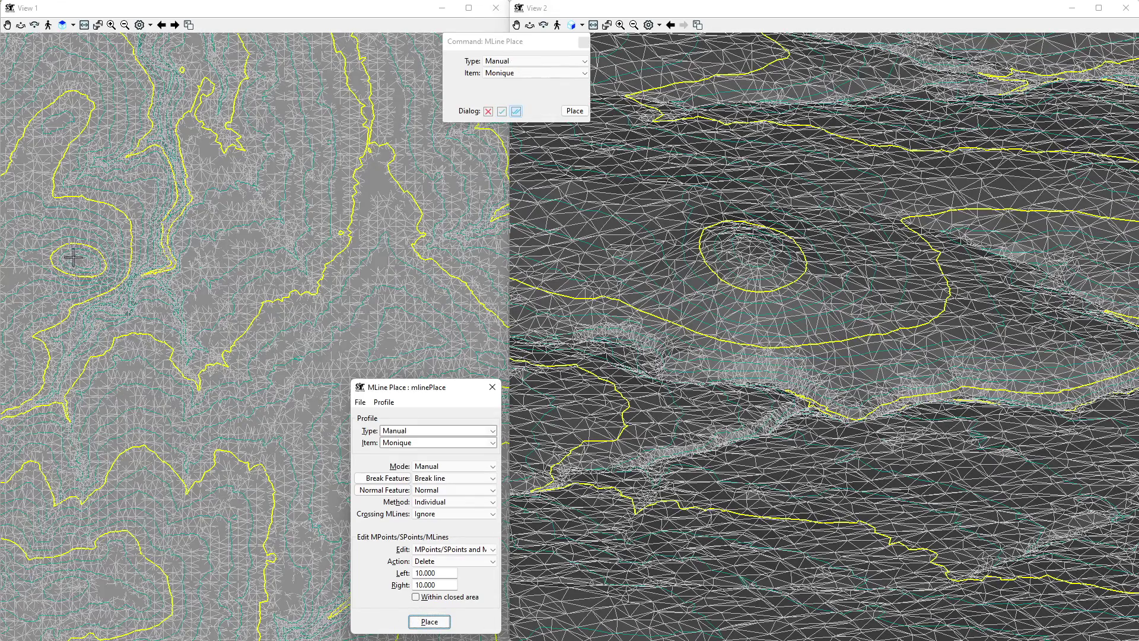
{"action": "left_click", "coordinate": [234, 265]}
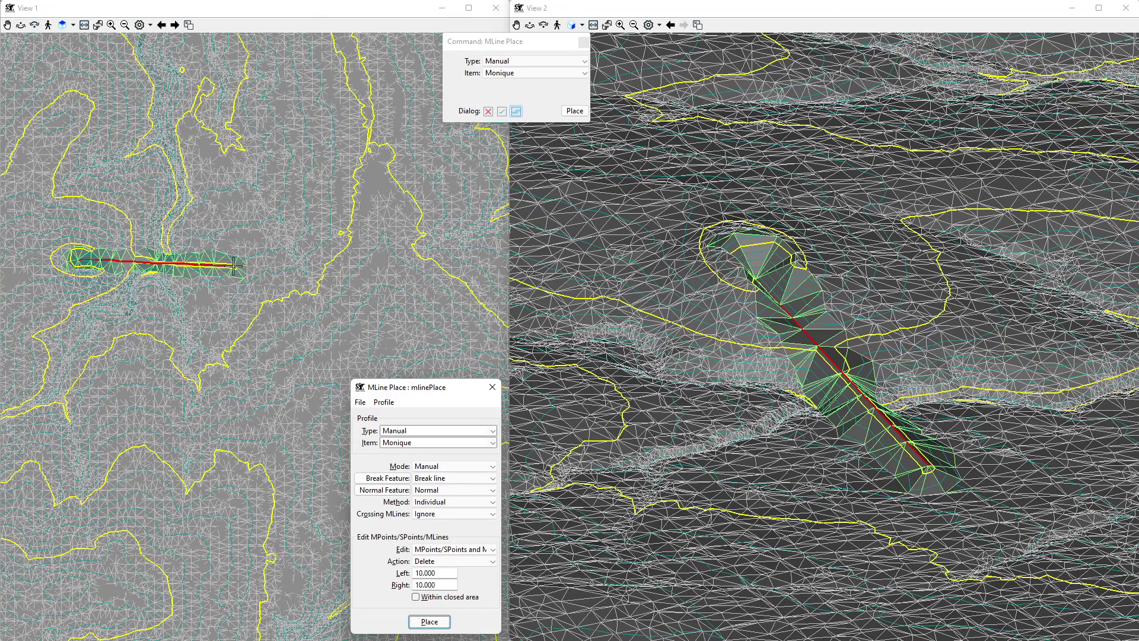
{"action": "key", "text": "ctrl+z"}
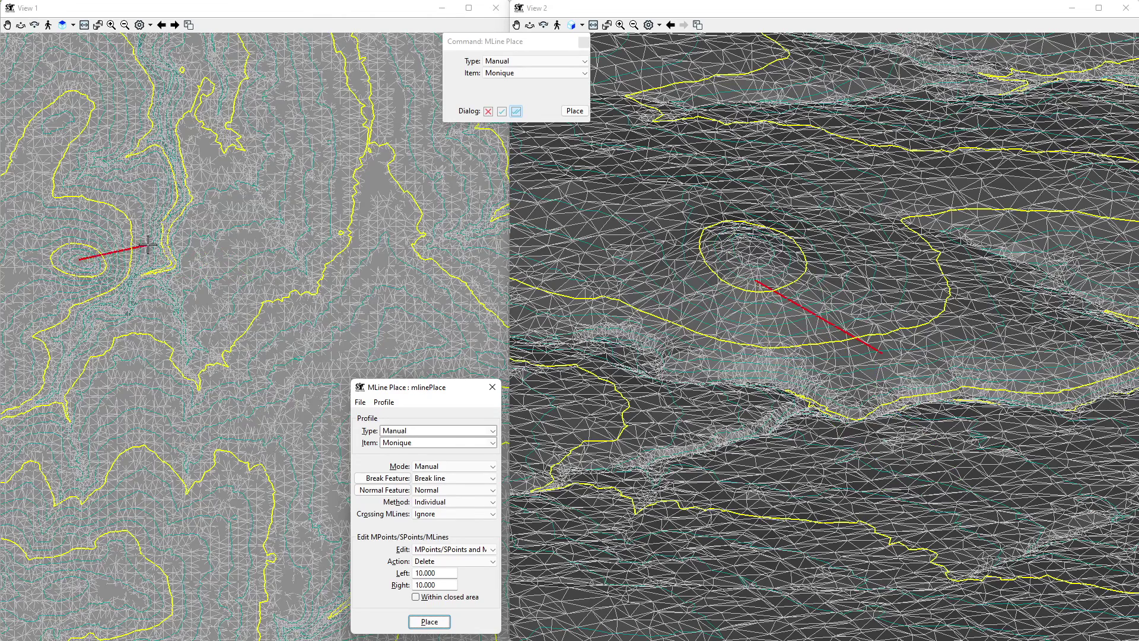
Step: Zoom to the small closed contour, place the break line past it, and shade View 2
{"action": "left_click", "coordinate": [99, 25]}
{"action": "left_click_drag", "start_coordinate": [46, 123], "coordinate": [244, 408]}
{"action": "left_click", "coordinate": [118, 325]}
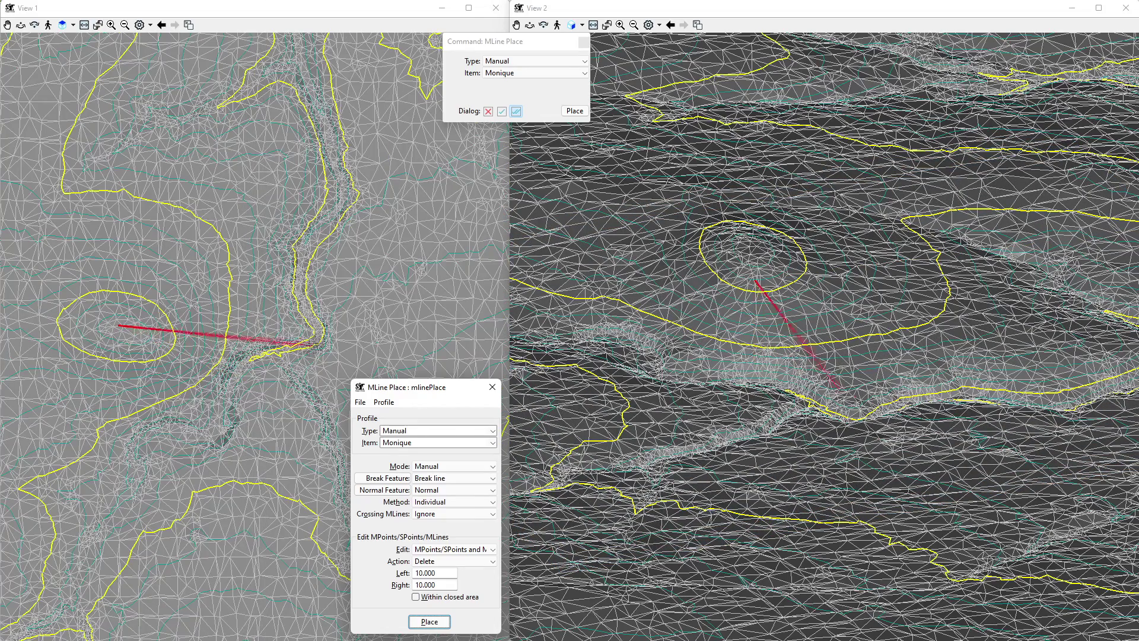
{"action": "scroll", "coordinate": [393, 326], "scroll_direction": "up", "scroll_amount": 4}
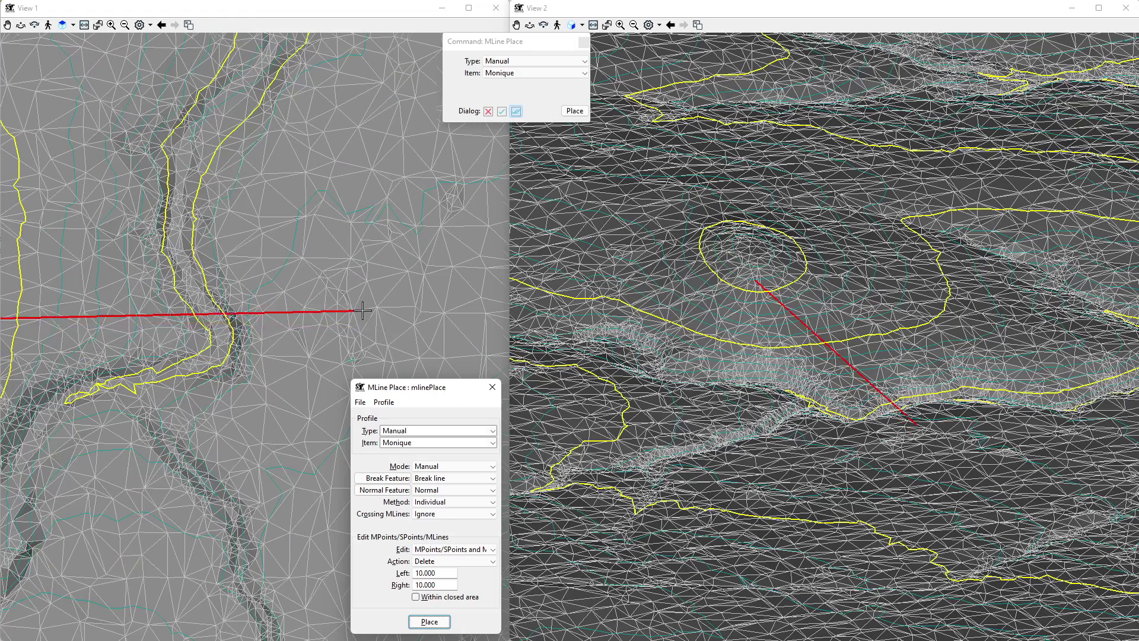
{"action": "left_click", "coordinate": [312, 279]}
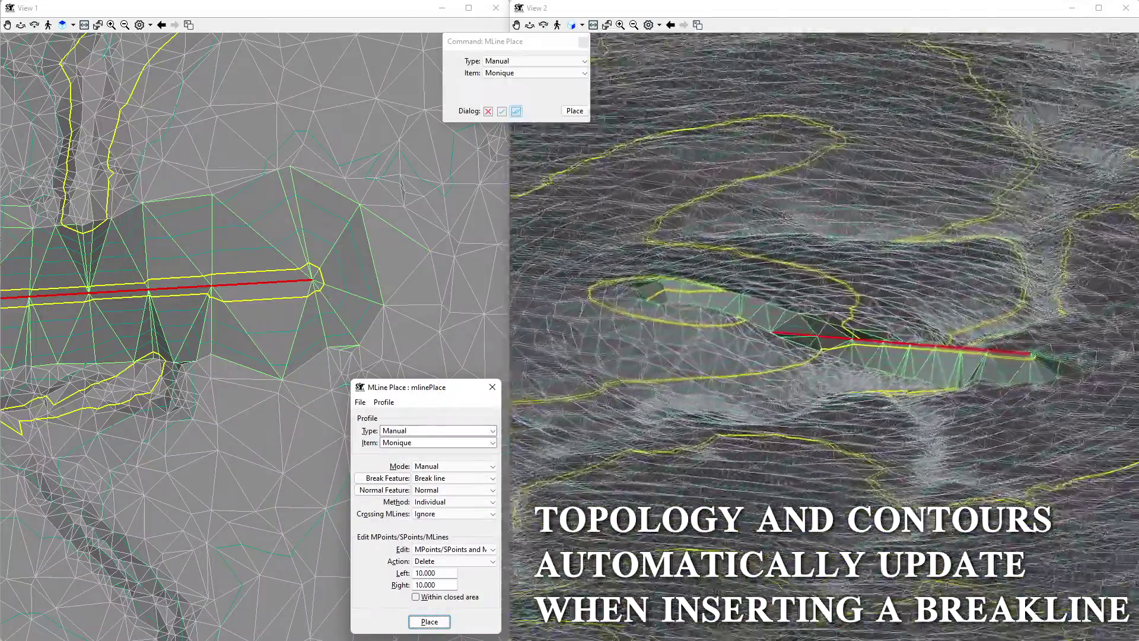
{"action": "left_click", "coordinate": [658, 276]}
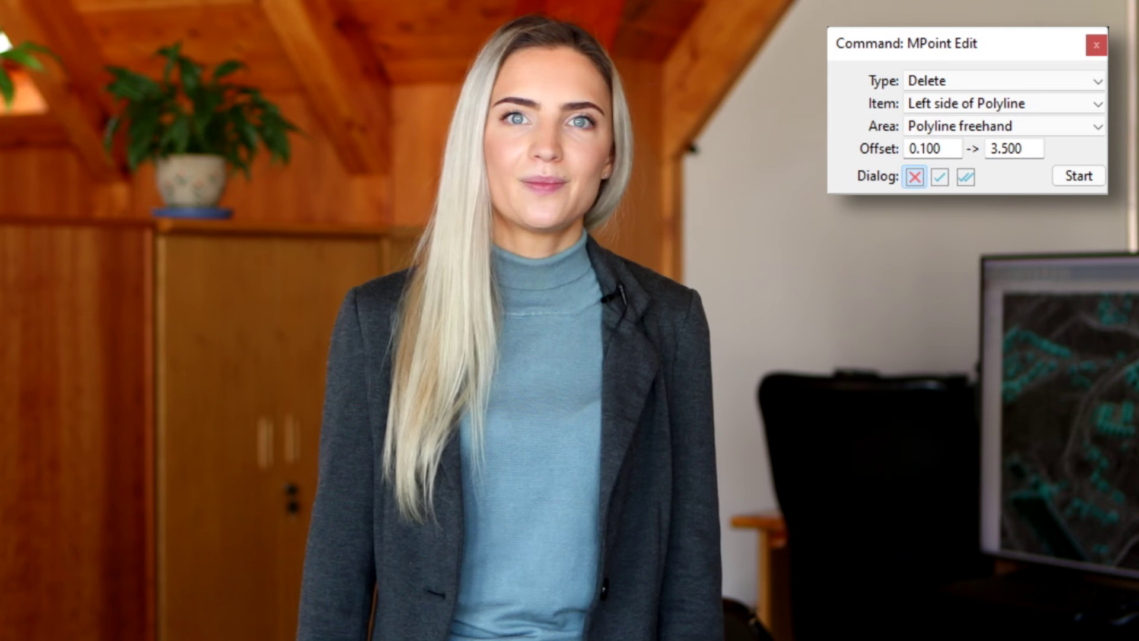
{"action": "left_click", "coordinate": [940, 176]}
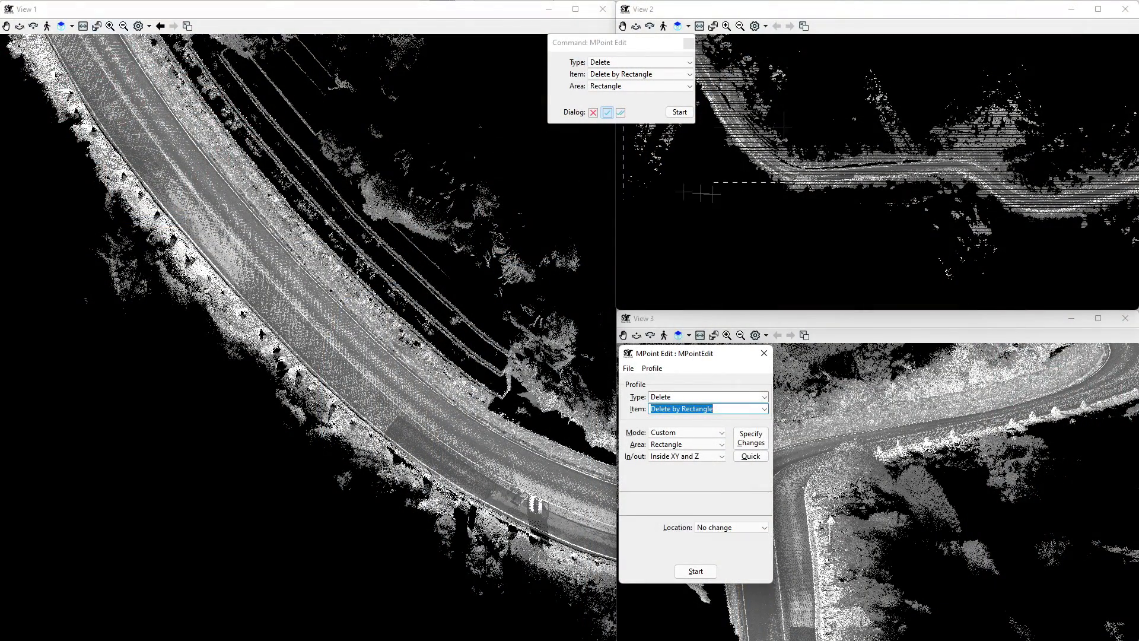
Step: Add a profile item with a 10 m Circle by brush area and erase the points below the road
{"action": "left_click_drag", "start_coordinate": [943, 220], "coordinate": [1007, 284]}
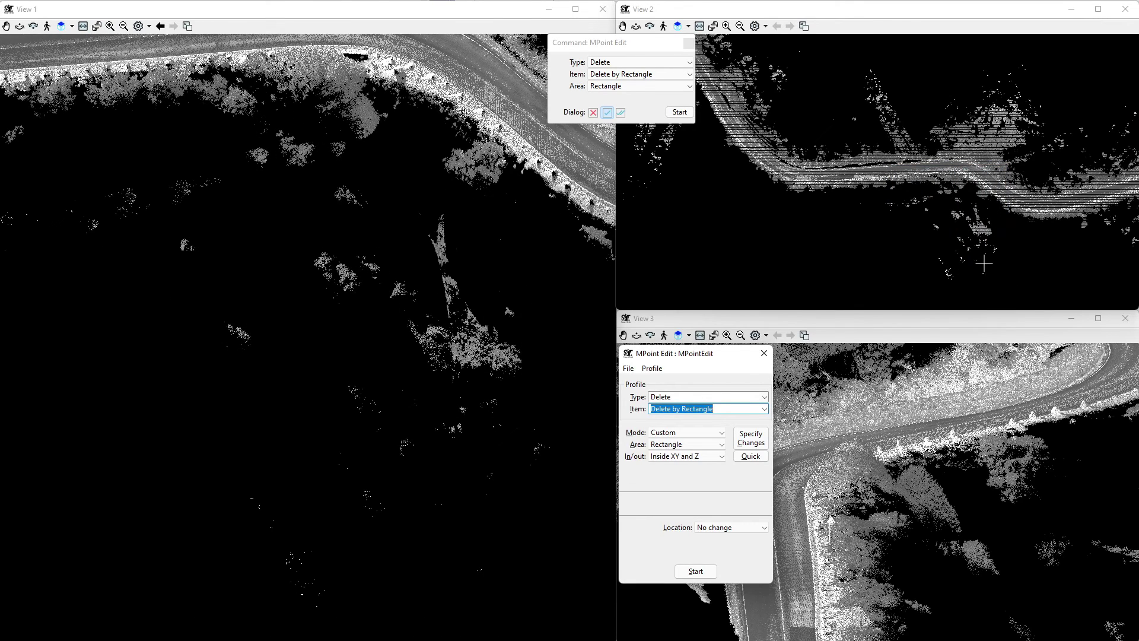
{"action": "left_click", "coordinate": [655, 367]}
{"action": "left_click", "coordinate": [690, 425]}
{"action": "left_click", "coordinate": [687, 445]}
{"action": "left_click", "coordinate": [706, 610]}
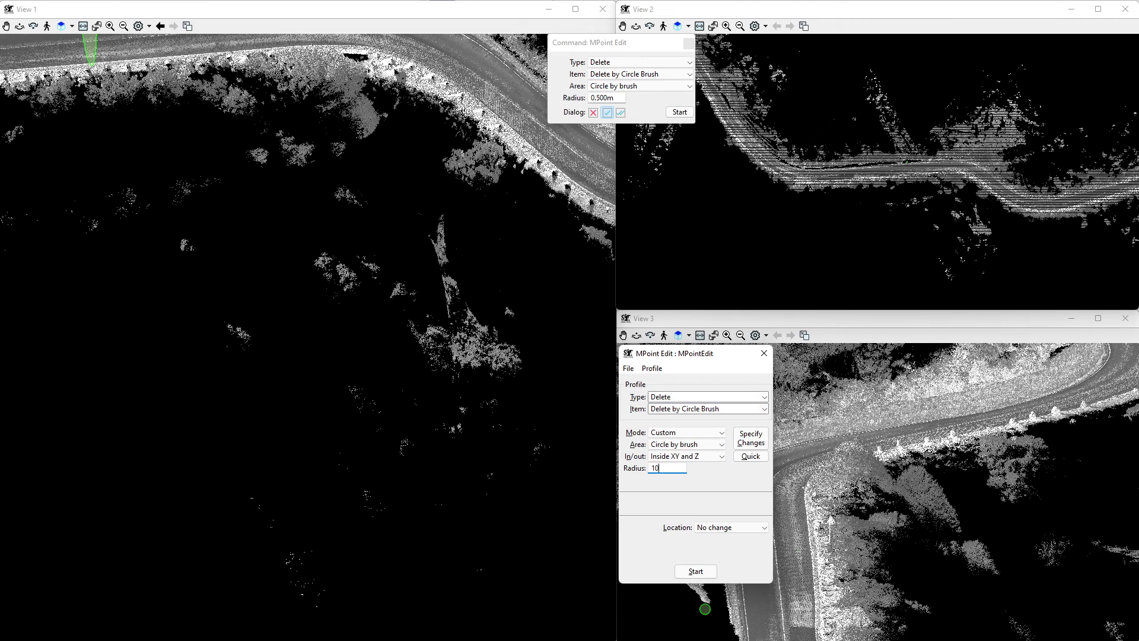
{"action": "type", "text": "10"}
{"action": "key", "text": "Return"}
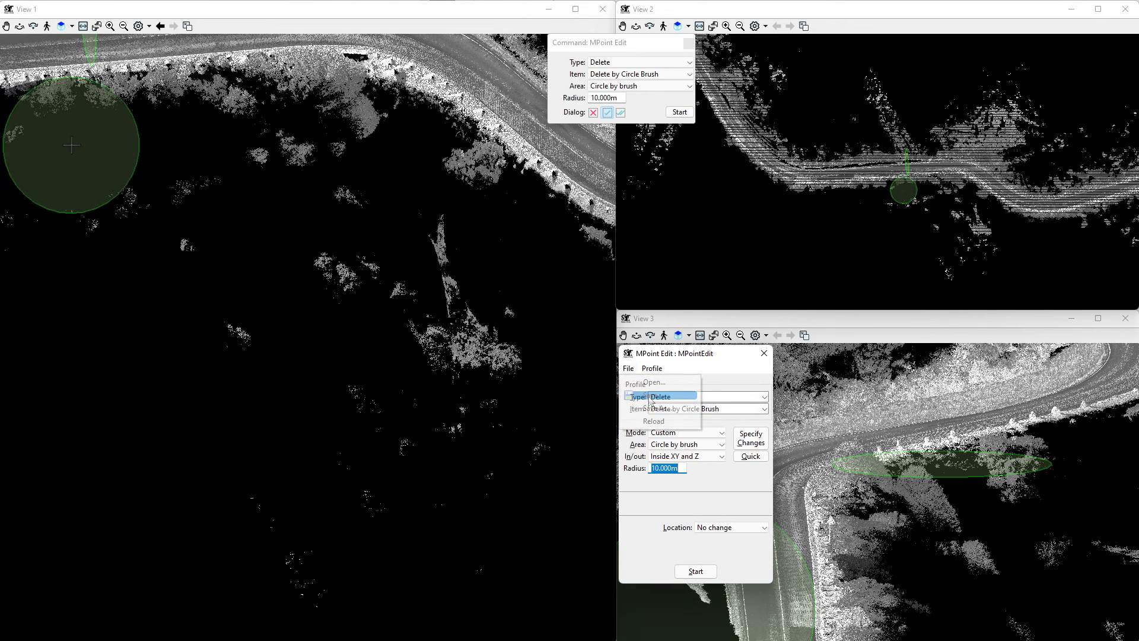
{"action": "left_click", "coordinate": [107, 131]}
{"action": "mouse_move", "coordinate": [139, 137]}
{"action": "left_mouse_down"}
{"action": "mouse_move", "coordinate": [363, 125]}
{"action": "mouse_move", "coordinate": [431, 166]}
{"action": "mouse_move", "coordinate": [467, 206]}
{"action": "mouse_move", "coordinate": [457, 242]}
{"action": "mouse_move", "coordinate": [66, 221]}
{"action": "mouse_move", "coordinate": [55, 251]}
{"action": "mouse_move", "coordinate": [134, 292]}
{"action": "mouse_move", "coordinate": [280, 318]}
{"action": "mouse_move", "coordinate": [452, 327]}
{"action": "mouse_move", "coordinate": [508, 360]}
{"action": "mouse_move", "coordinate": [448, 391]}
{"action": "mouse_move", "coordinate": [305, 421]}
{"action": "mouse_move", "coordinate": [257, 488]}
{"action": "mouse_move", "coordinate": [506, 485]}
{"action": "mouse_move", "coordinate": [513, 536]}
{"action": "mouse_move", "coordinate": [421, 575]}
{"action": "mouse_move", "coordinate": [317, 568]}
{"action": "mouse_move", "coordinate": [281, 524]}
{"action": "left_mouse_up"}
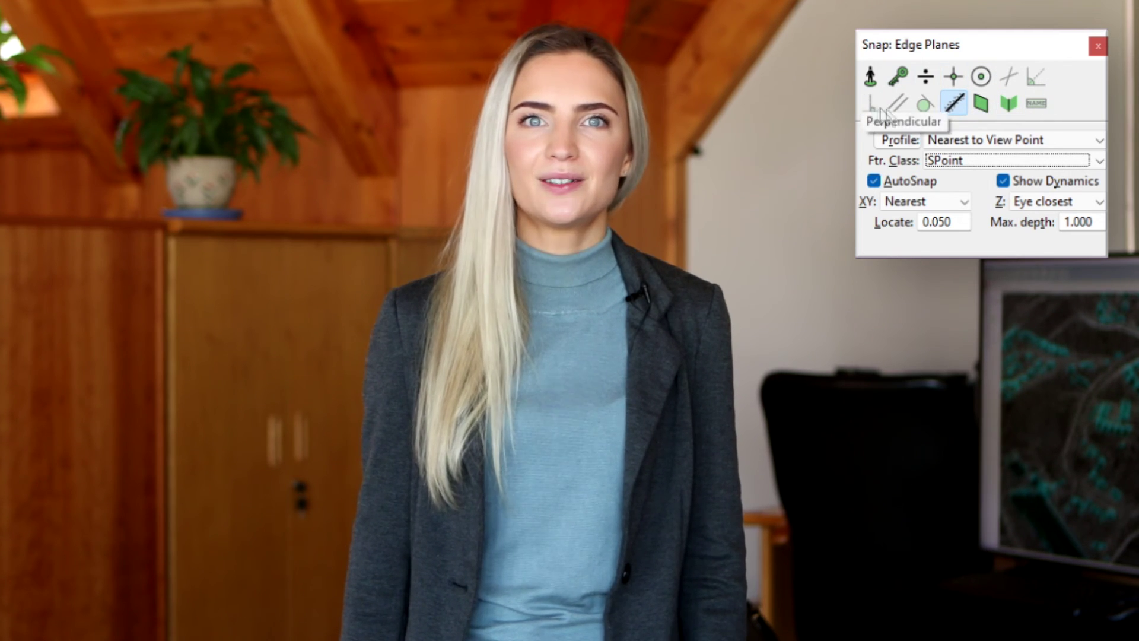
Step: Switch to edge snapping and set the snap feature class to MLine
{"action": "left_click", "coordinate": [955, 107]}
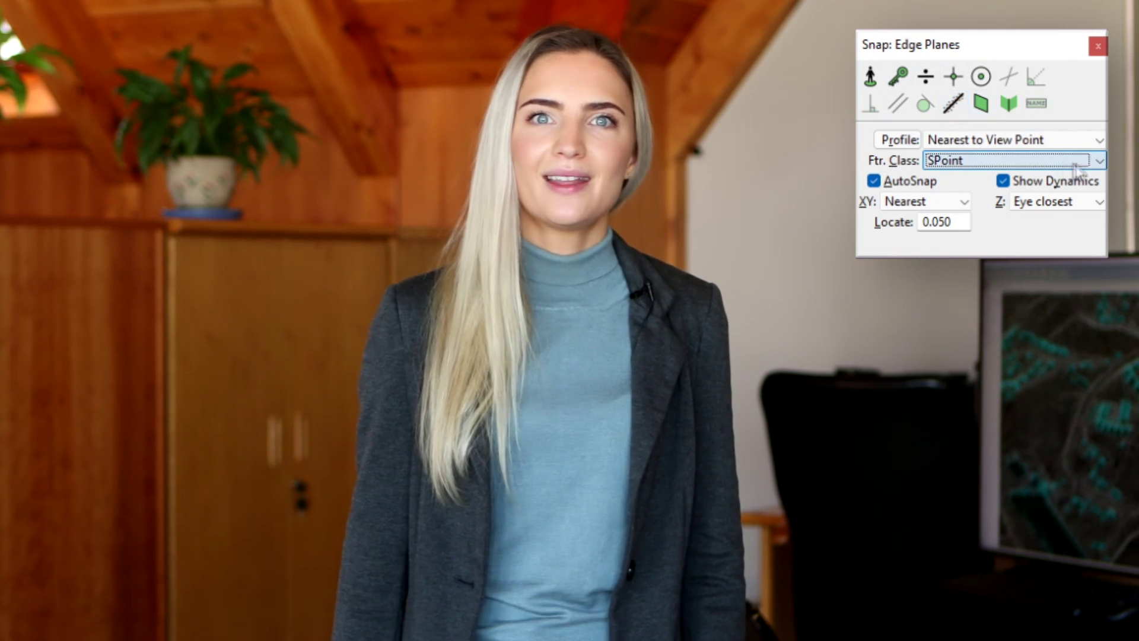
{"action": "left_click", "coordinate": [1098, 169]}
{"action": "left_click", "coordinate": [1082, 214]}
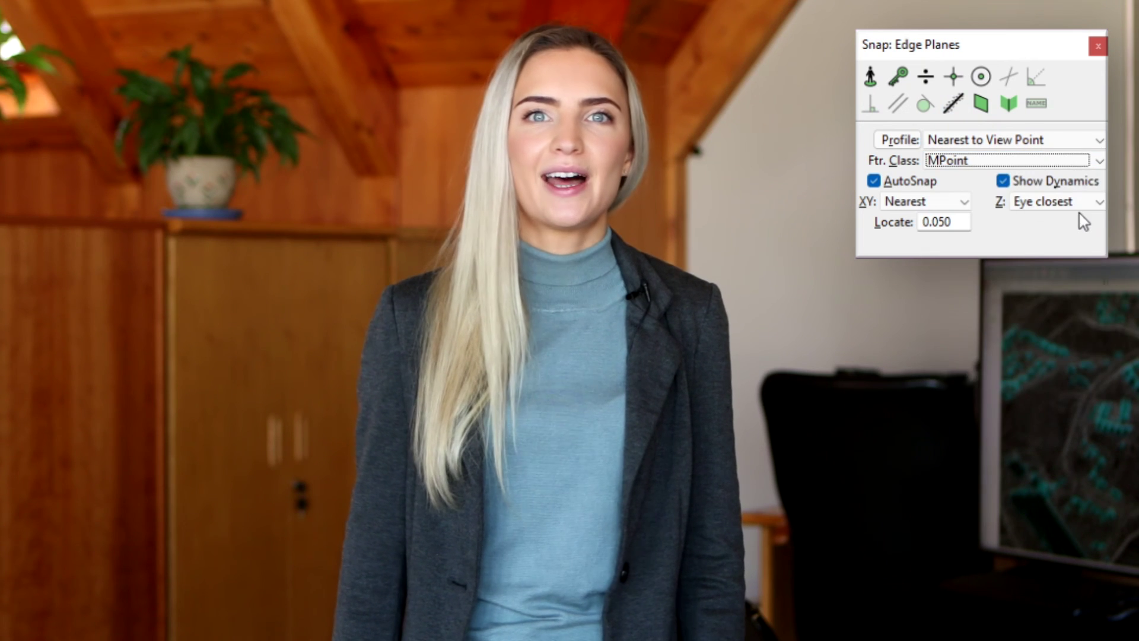
{"action": "left_click", "coordinate": [1100, 163]}
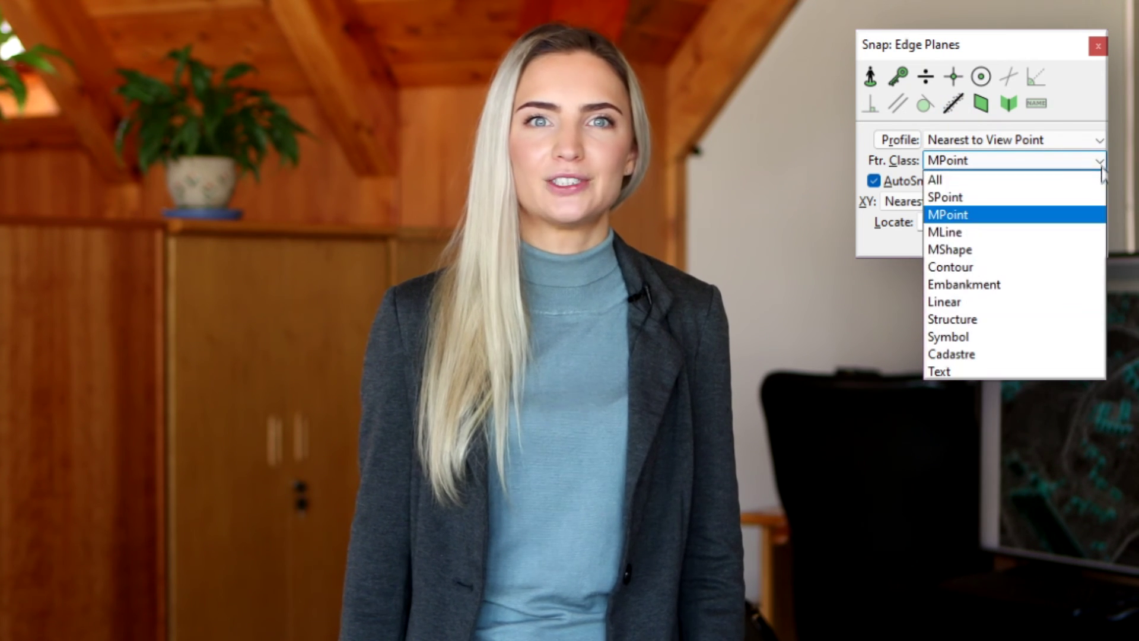
{"action": "left_click", "coordinate": [1092, 232]}
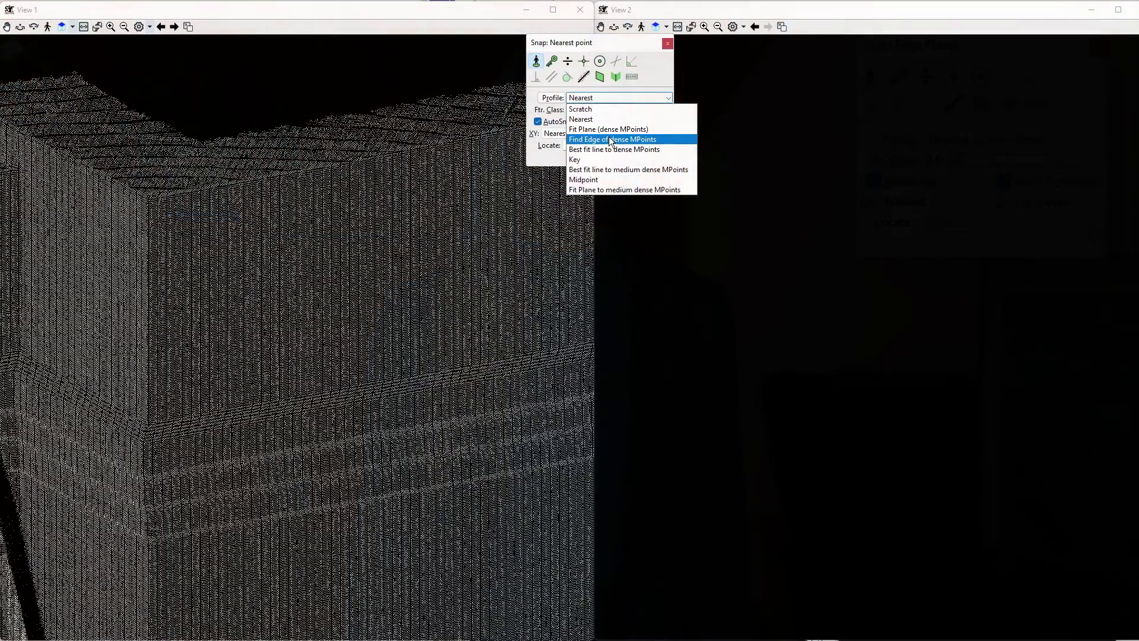
Step: Enable Edge Planes snapping and trace five lines along the building corner and ledge edges
{"action": "left_click", "coordinate": [611, 140]}
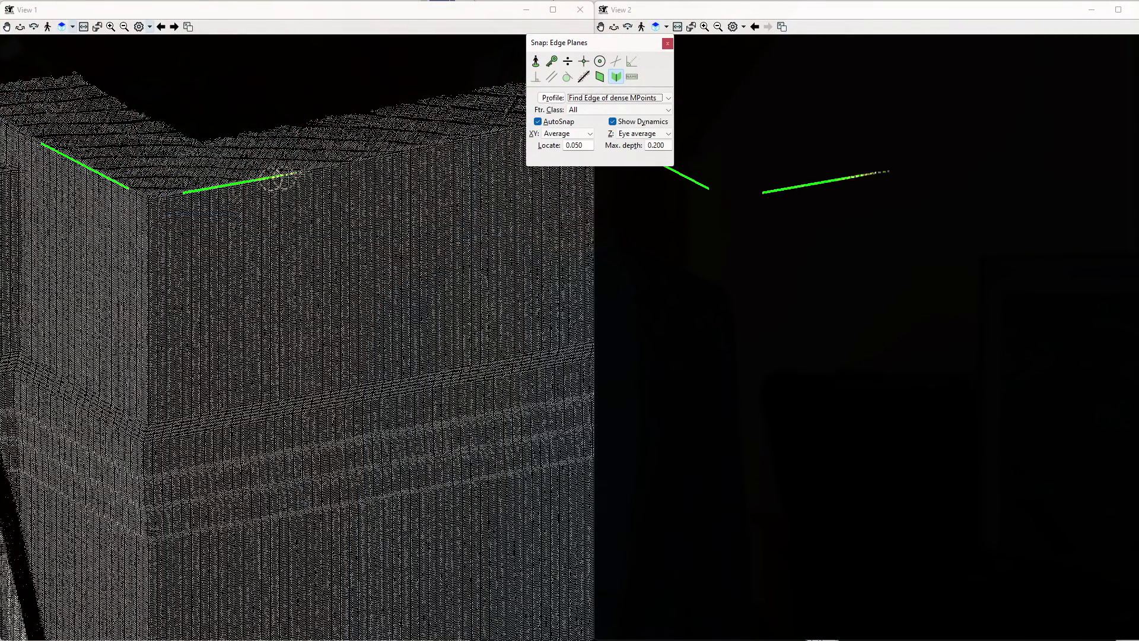
{"action": "left_click", "coordinate": [147, 221]}
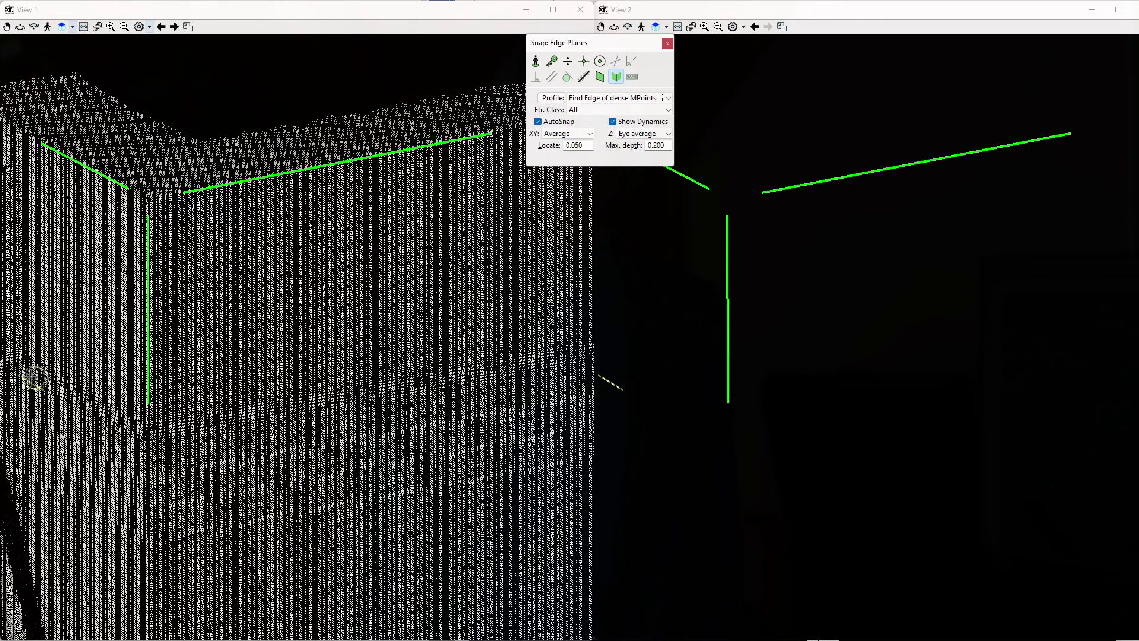
{"action": "left_click", "coordinate": [37, 360]}
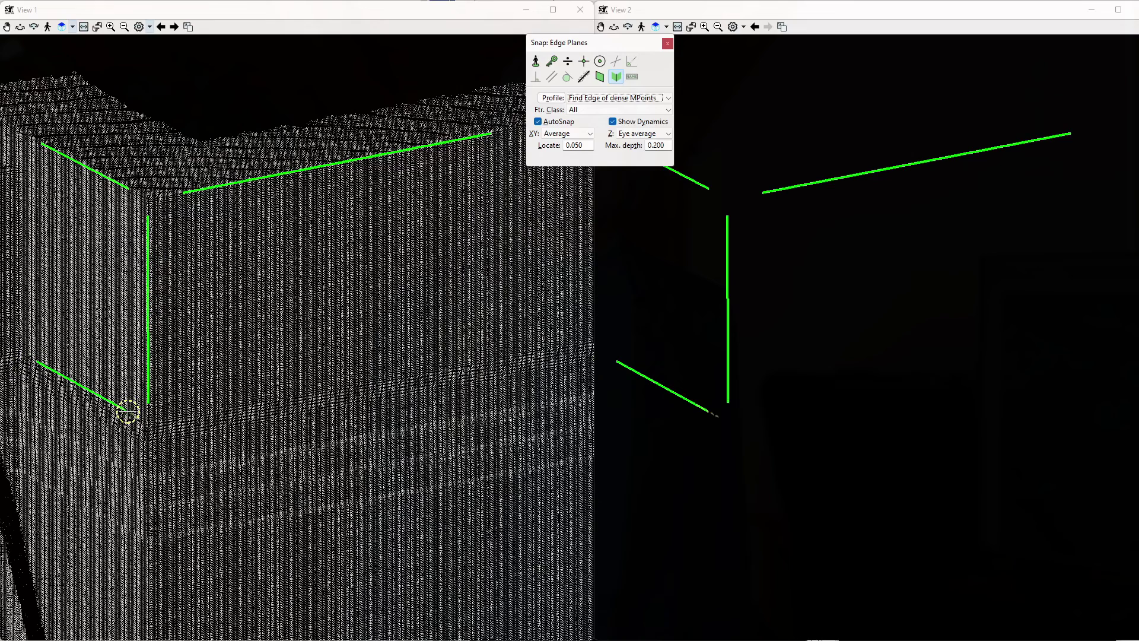
{"action": "left_click", "coordinate": [188, 418]}
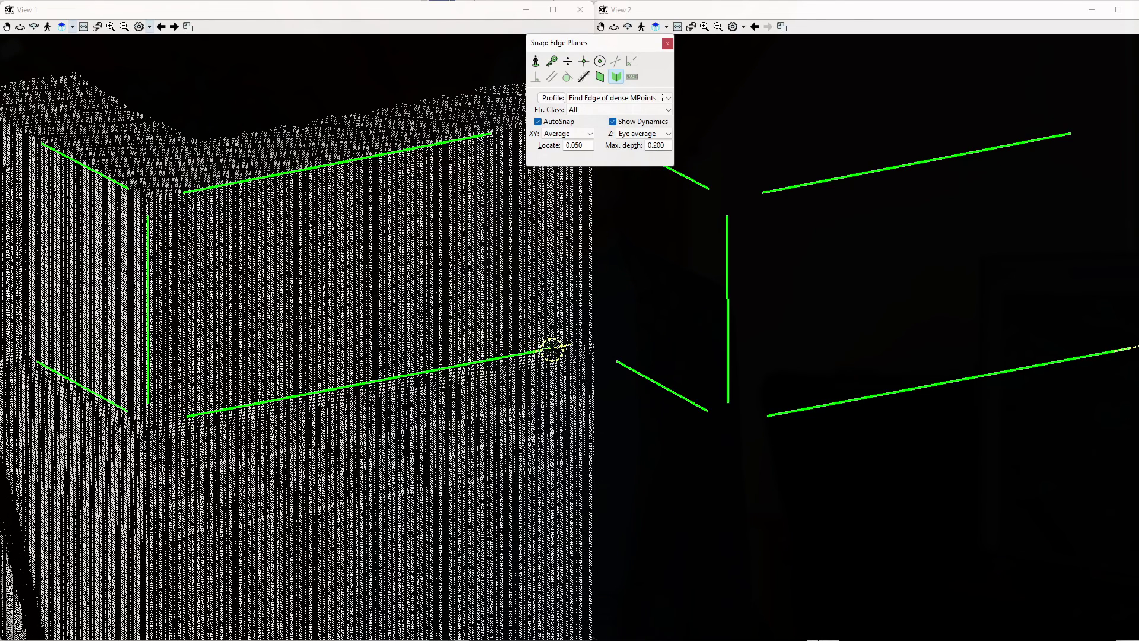
{"action": "left_click", "coordinate": [562, 364]}
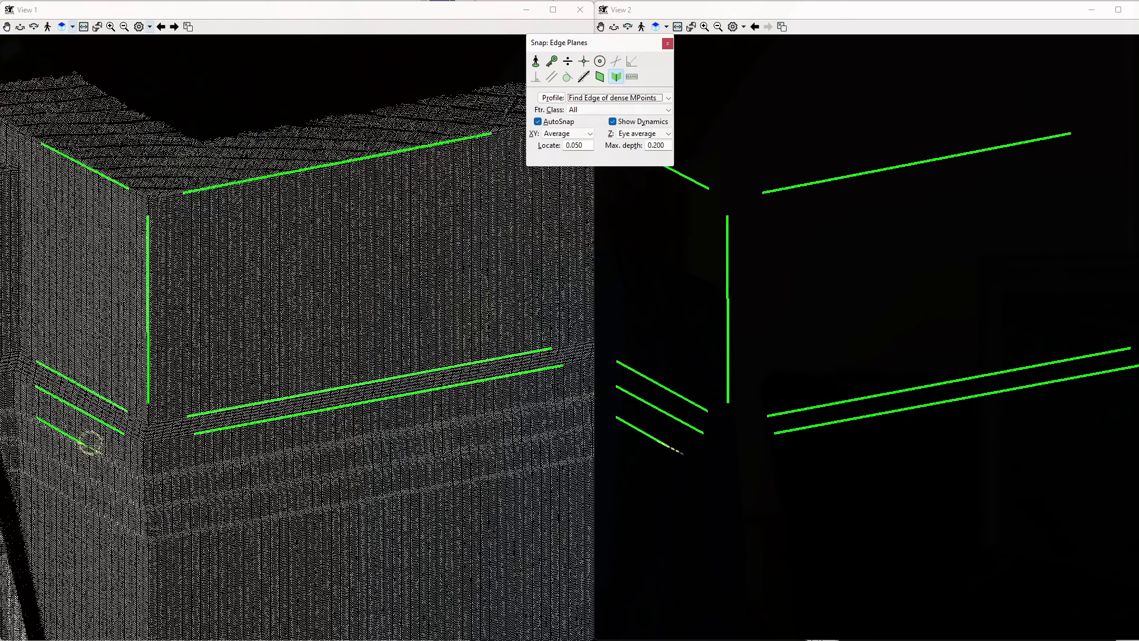
{"action": "left_click", "coordinate": [195, 465]}
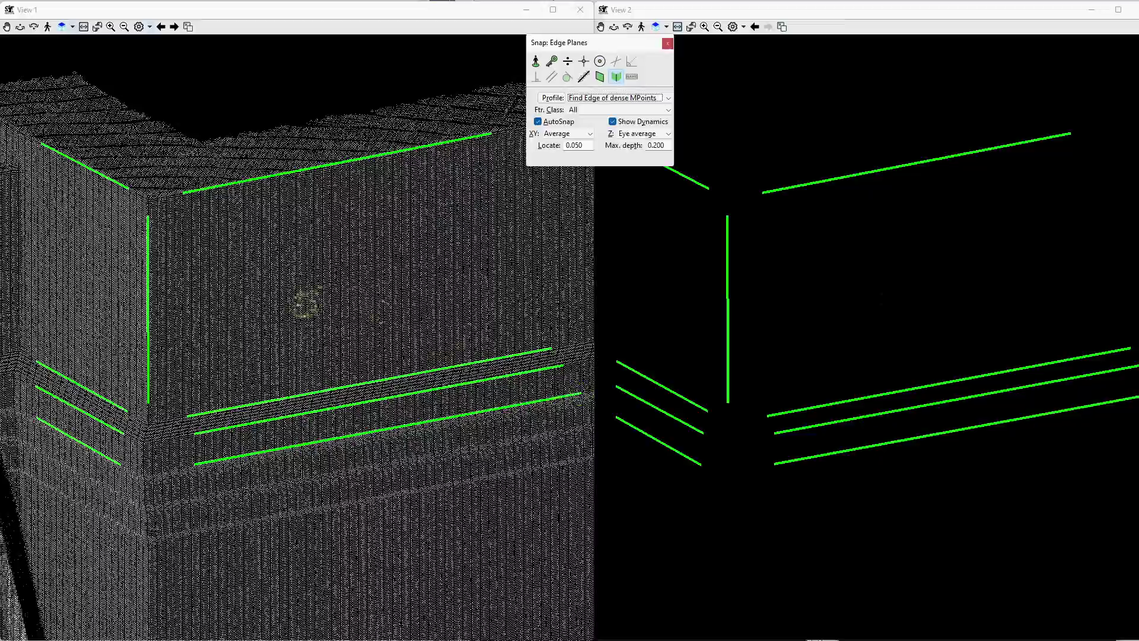
{"action": "middle_click_drag", "start_coordinate": [290, 304], "coordinate": [297, 338], "text": "shift"}
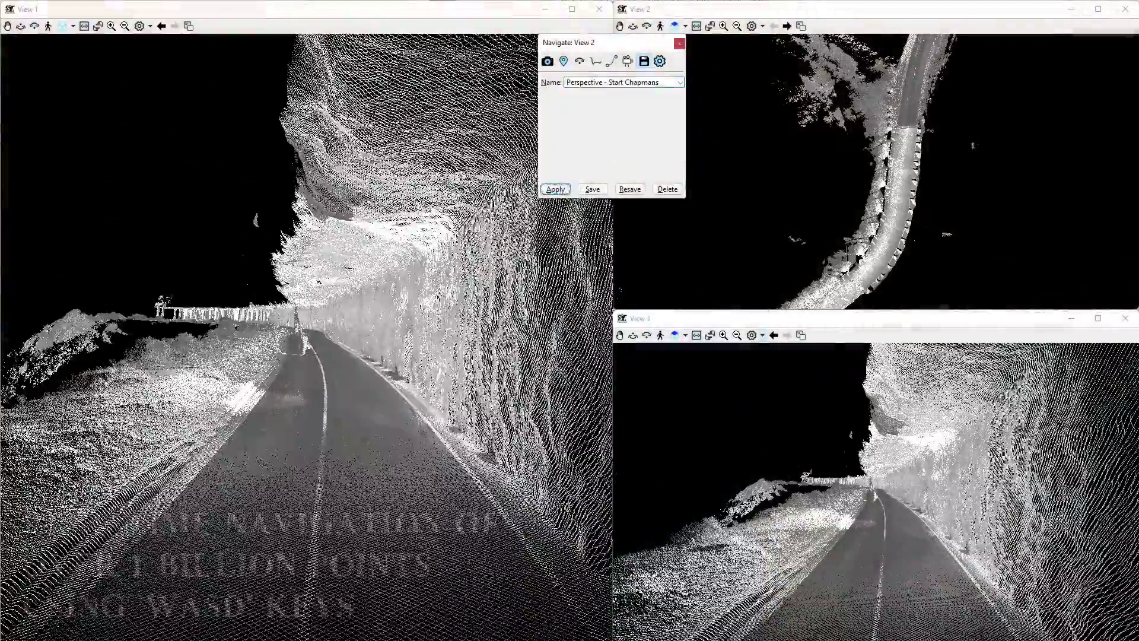
Step: Fly forward with W four times along the road through the pillared gallery
{"action": "key", "text": "w"}
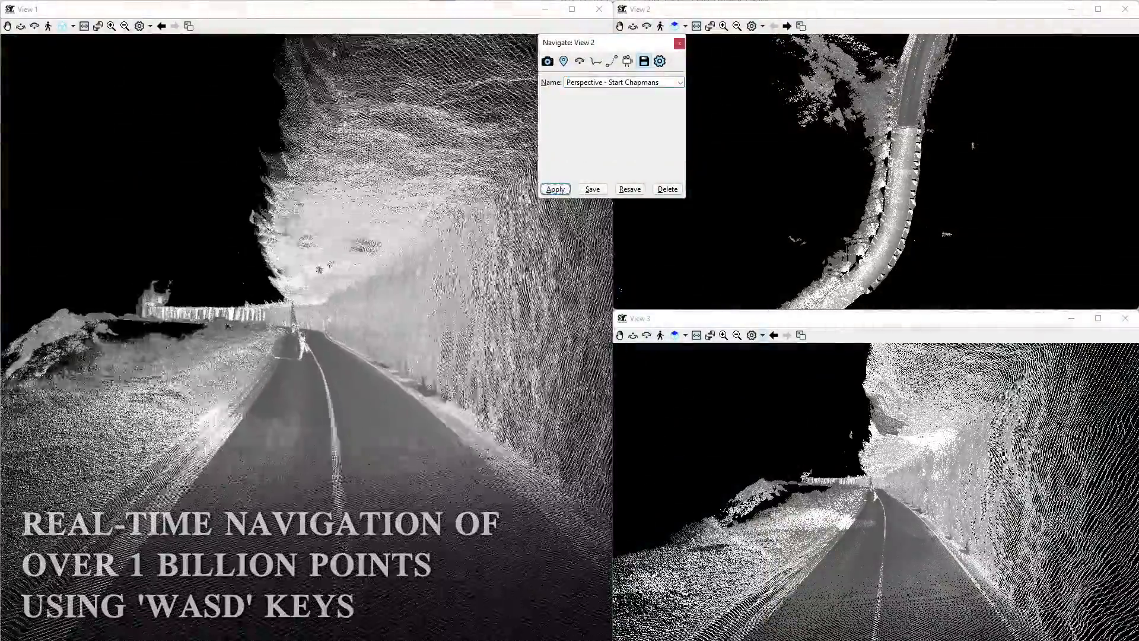
{"action": "key", "text": "w"}
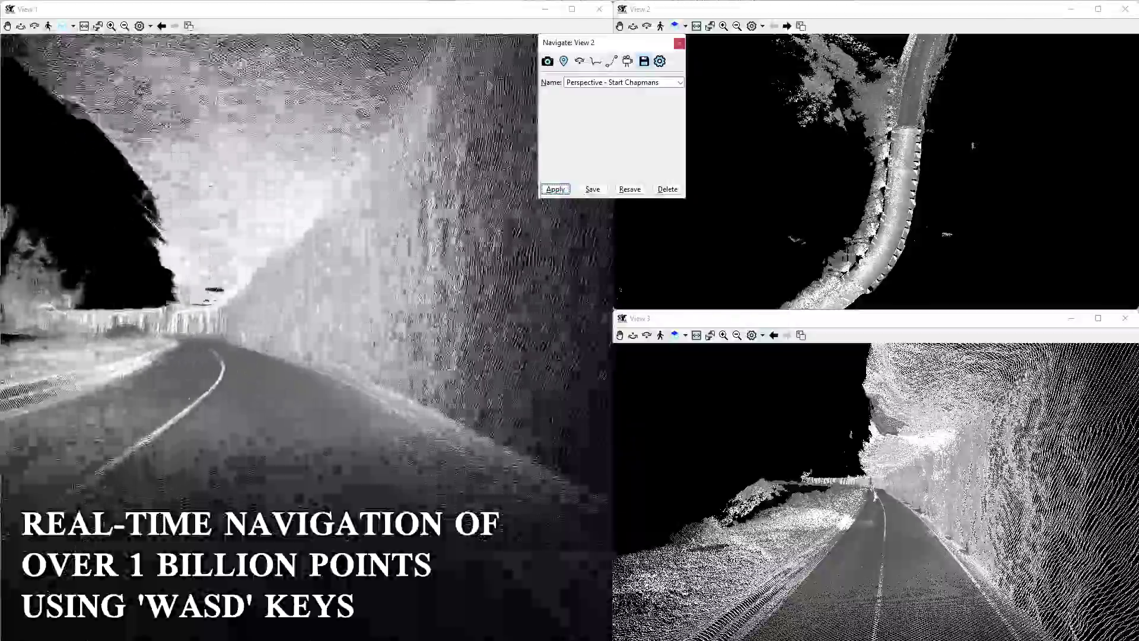
{"action": "key", "text": "w"}
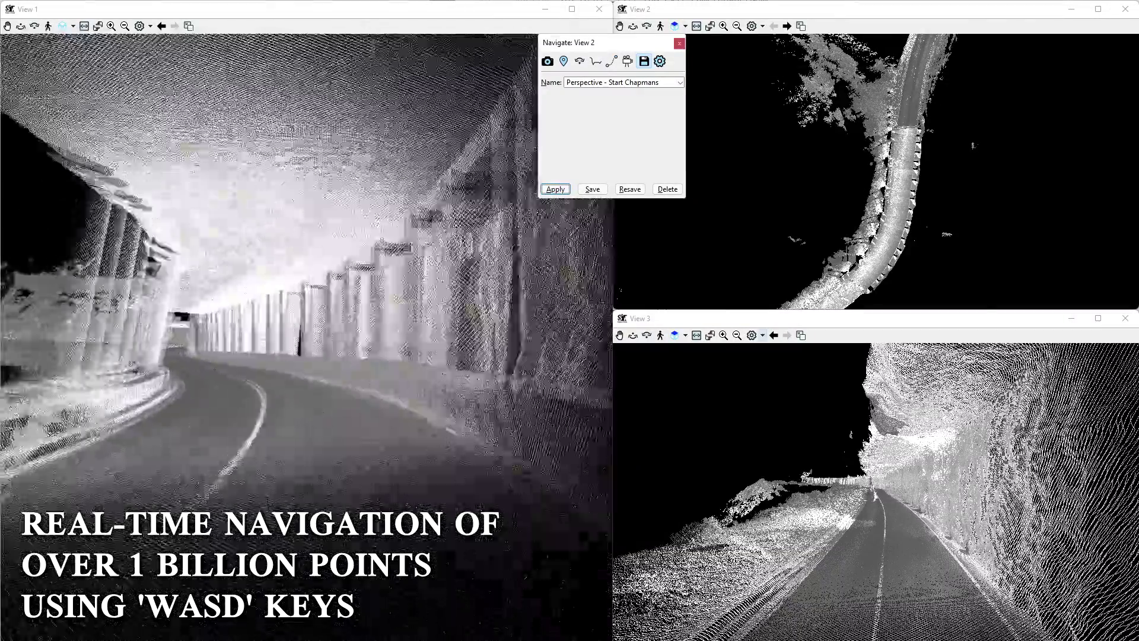
{"action": "key", "text": "w"}
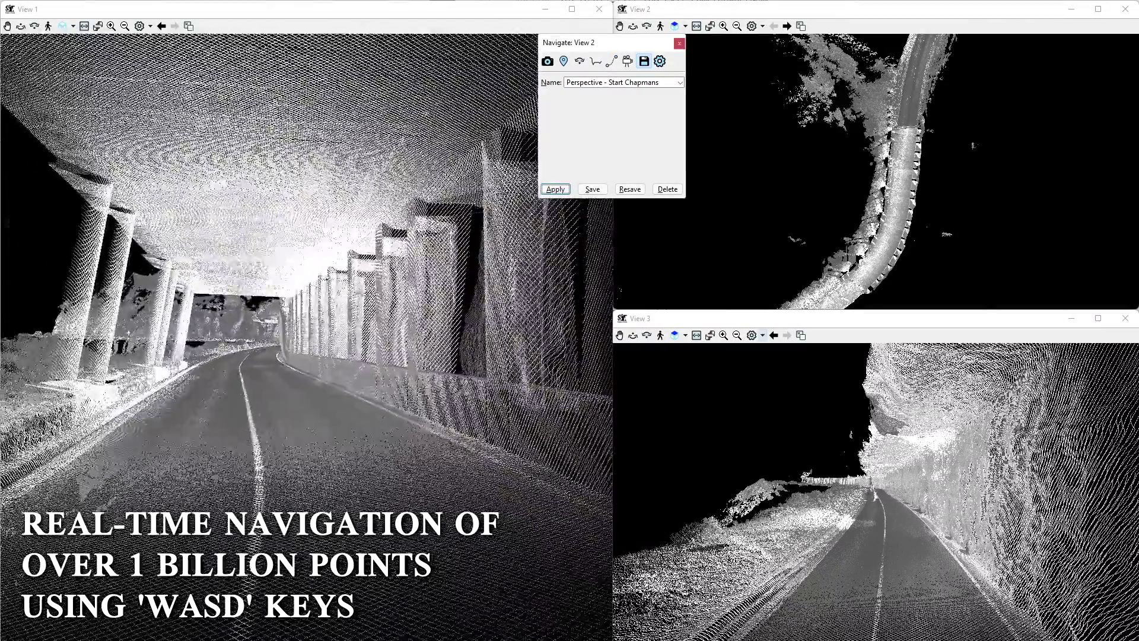
Step: Pick a section line across the gallery in View 2 using the Line I.D. option
{"action": "left_click", "coordinate": [596, 62]}
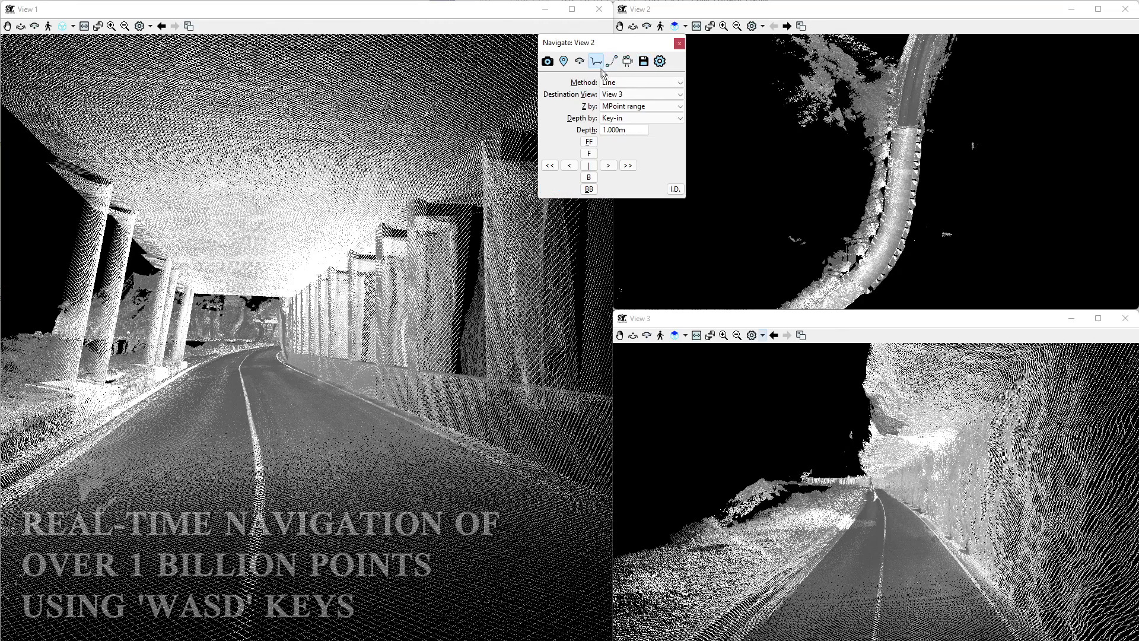
{"action": "left_click", "coordinate": [675, 189]}
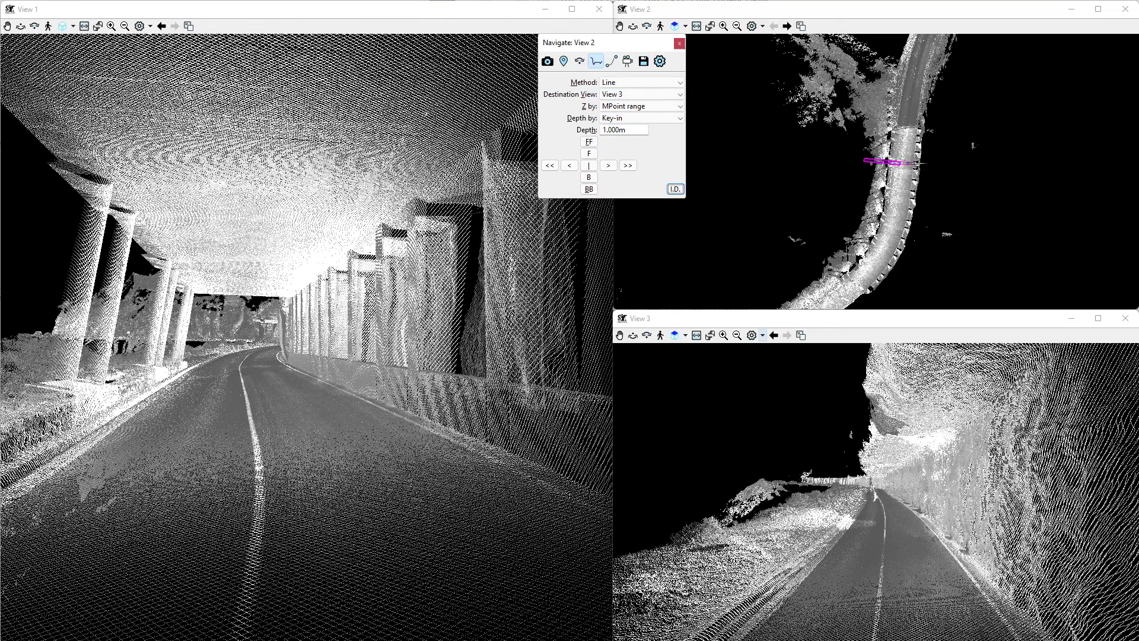
{"action": "left_click", "coordinate": [935, 172]}
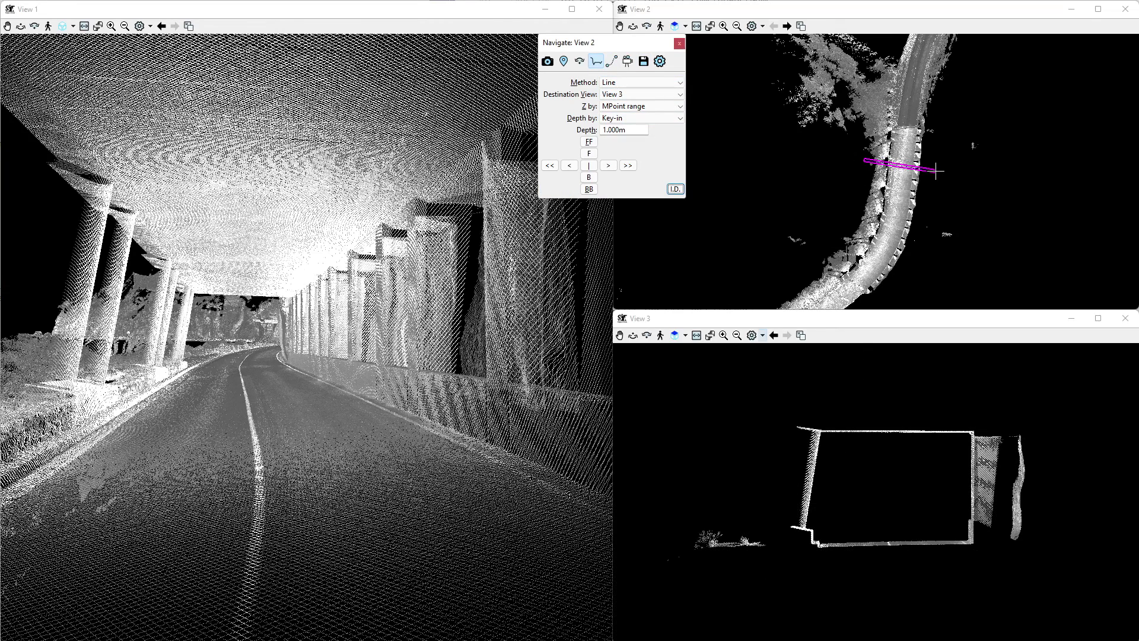
Step: Set the section depth to 5 m, then 10 m, then 20 m
{"action": "left_click", "coordinate": [632, 129]}
{"action": "type", "text": "5"}
{"action": "key", "text": "Return"}
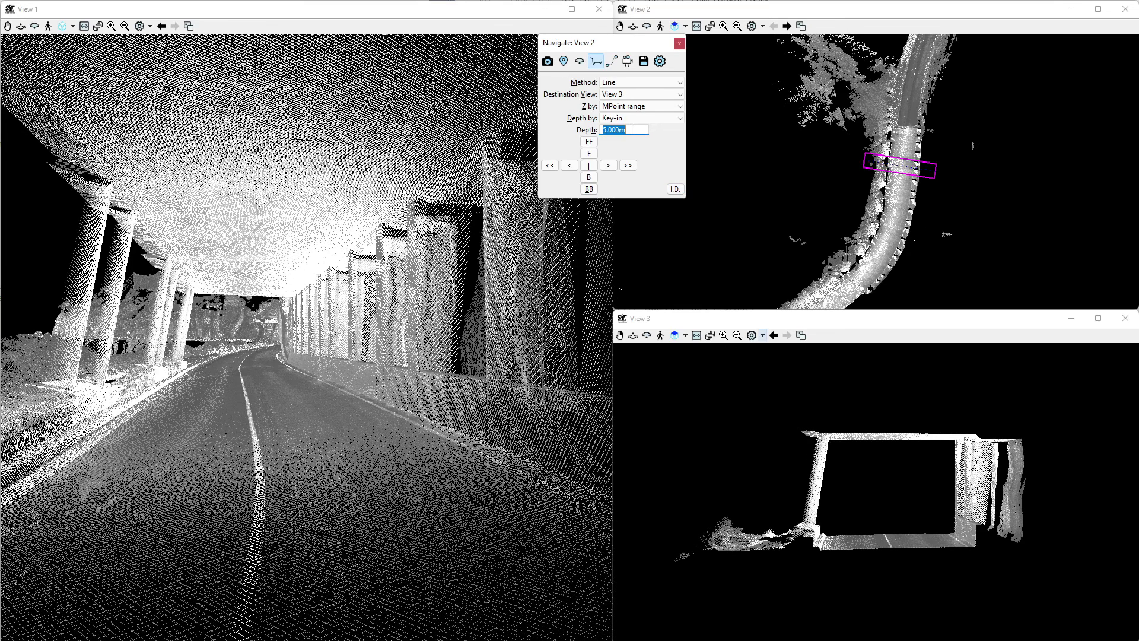
{"action": "key", "text": "Return"}
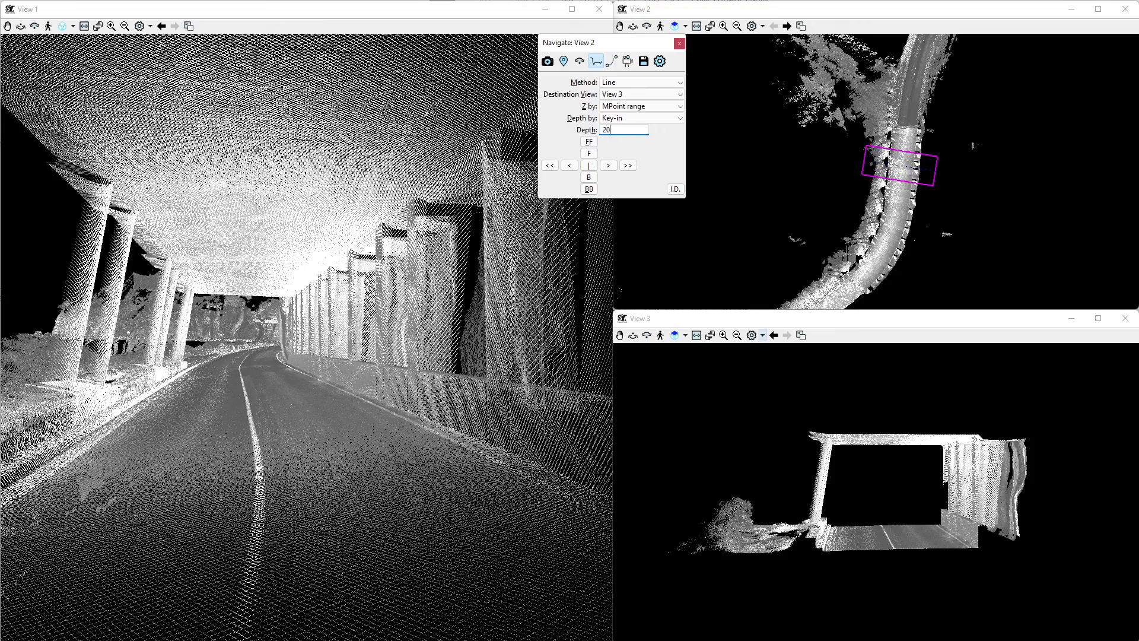
{"action": "type", "text": "20"}
{"action": "key", "text": "Return"}
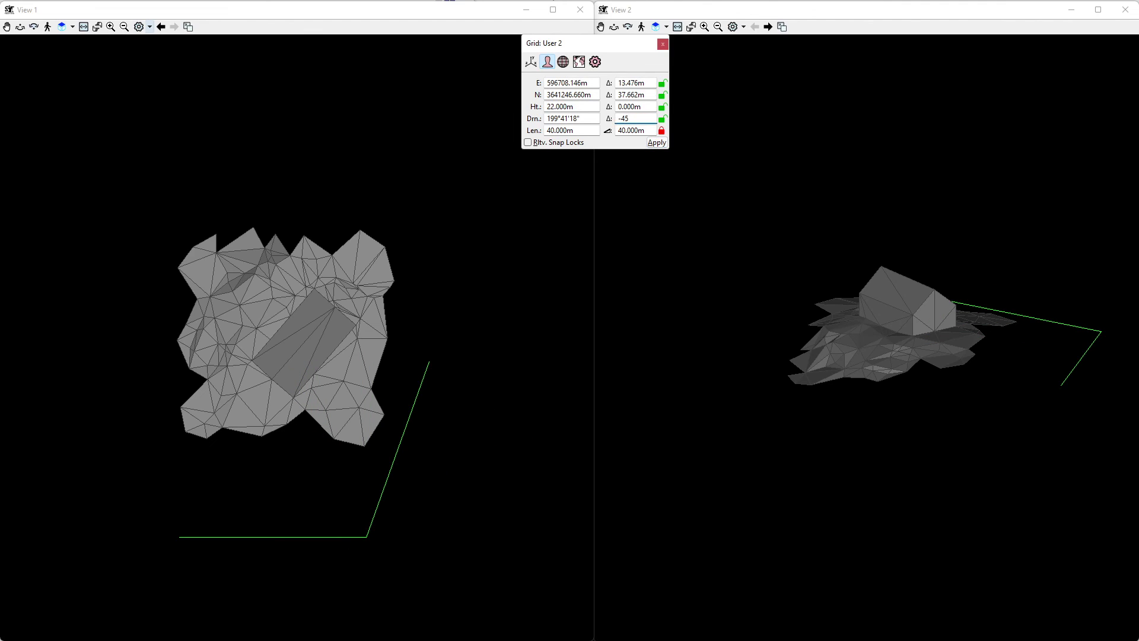
Step: Add the remaining 40 m sides to close the octagon and switch to the Geographical grid
{"action": "left_click", "coordinate": [659, 143]}
{"action": "left_click", "coordinate": [659, 143]}
{"action": "left_click", "coordinate": [660, 143]}
{"action": "left_click", "coordinate": [660, 143]}
{"action": "left_click", "coordinate": [659, 142]}
{"action": "left_click", "coordinate": [660, 142]}
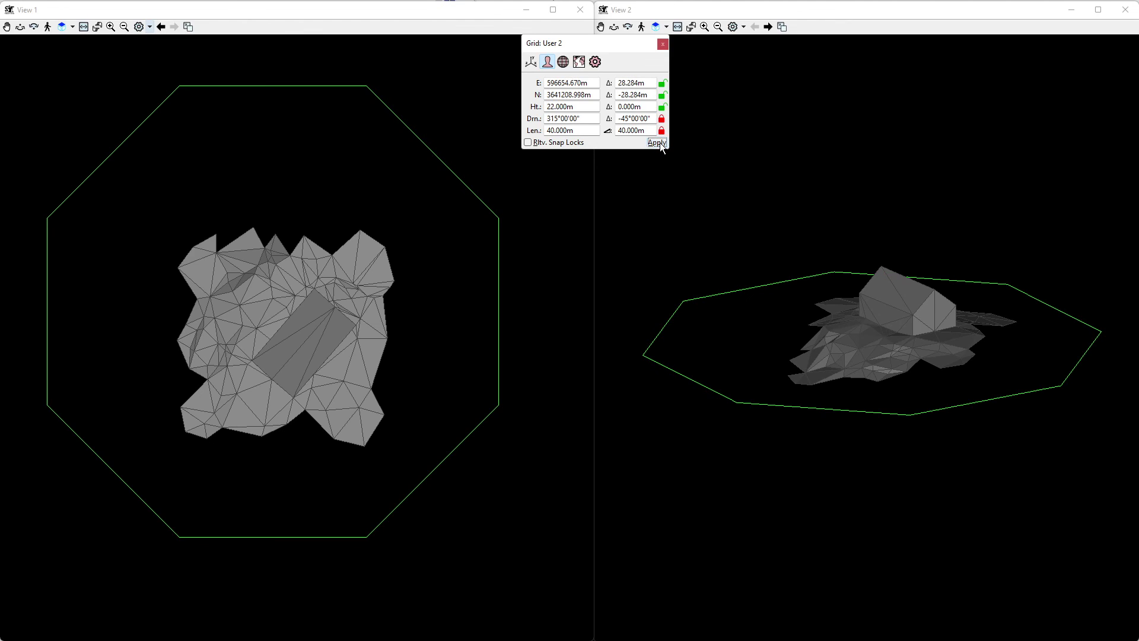
{"action": "left_click", "coordinate": [563, 62]}
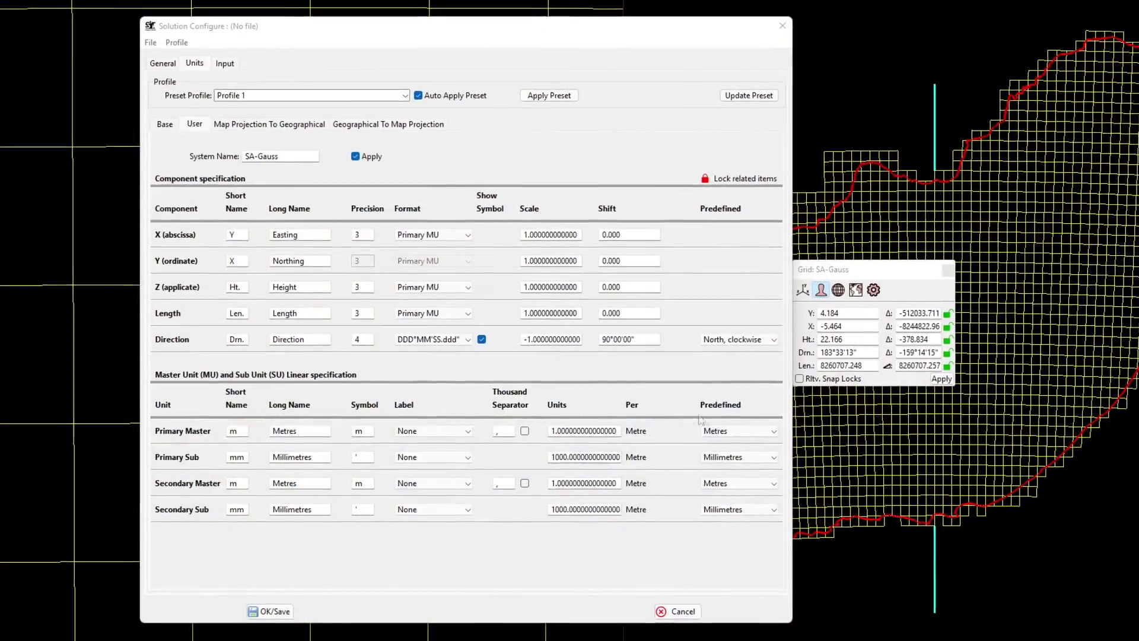
Step: Set the primary master unit to Feet with the Append short name label
{"action": "left_click", "coordinate": [708, 432]}
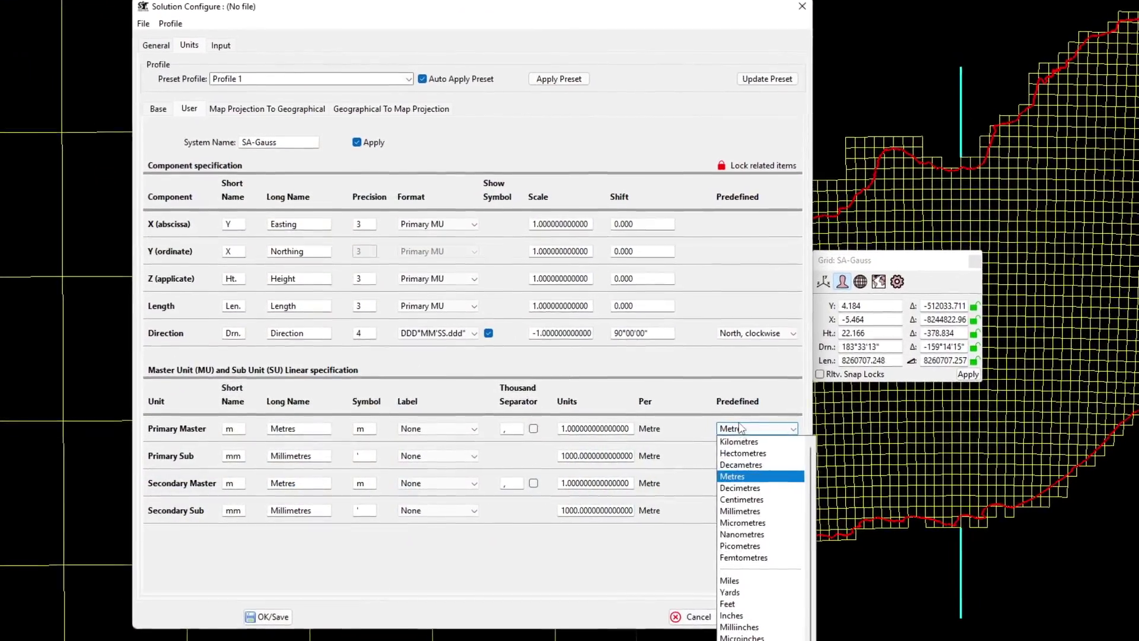
{"action": "left_click", "coordinate": [728, 603]}
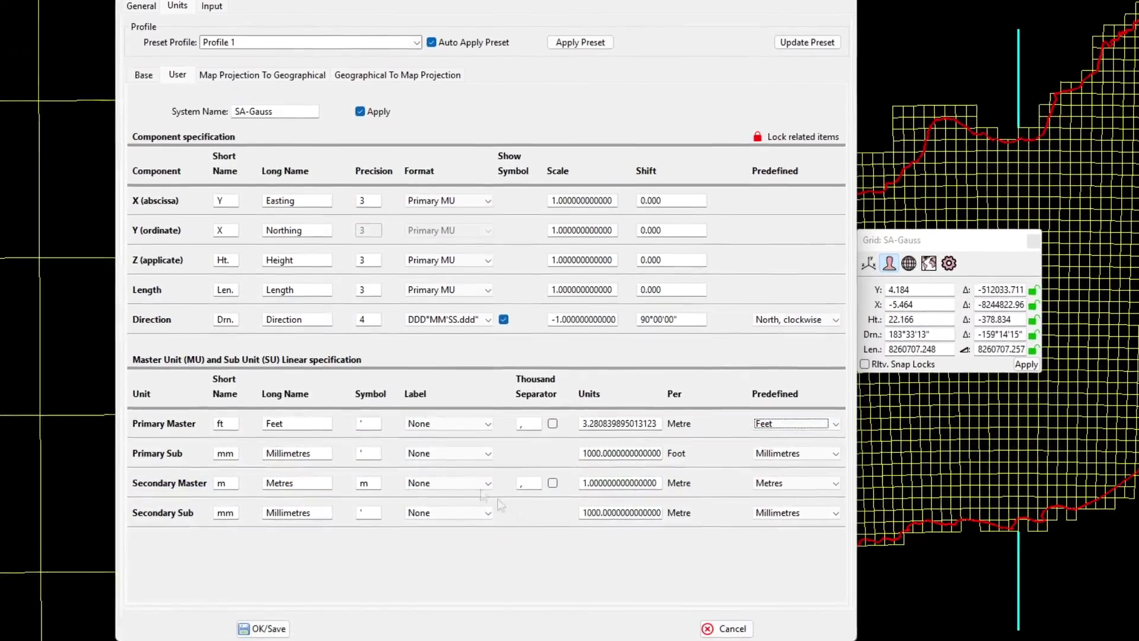
{"action": "left_click", "coordinate": [448, 422]}
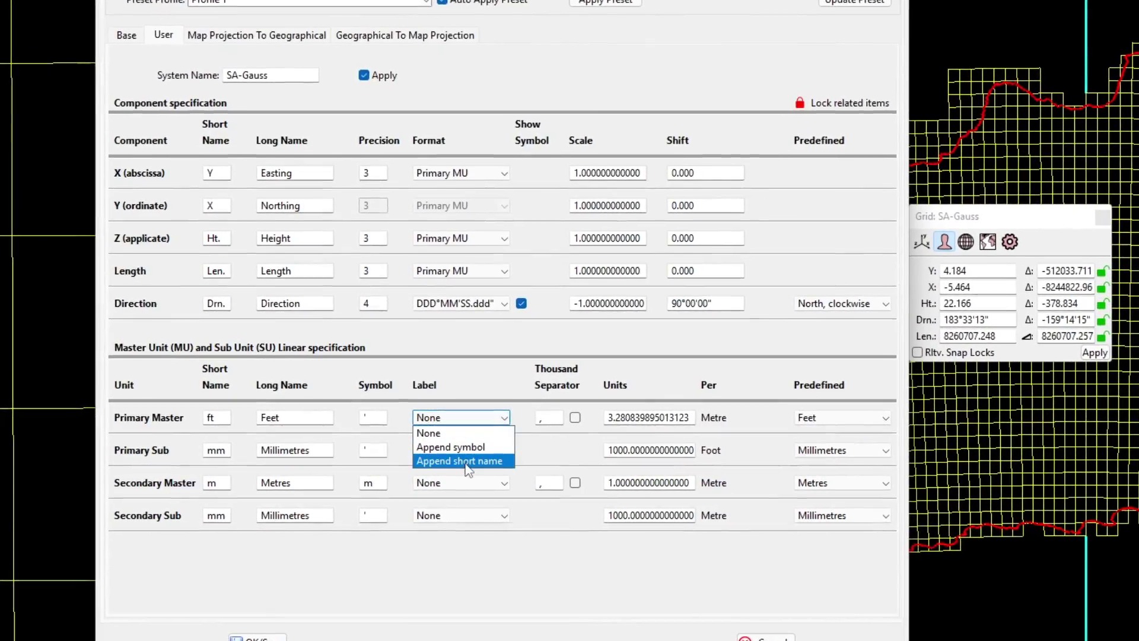
{"action": "left_click", "coordinate": [466, 462]}
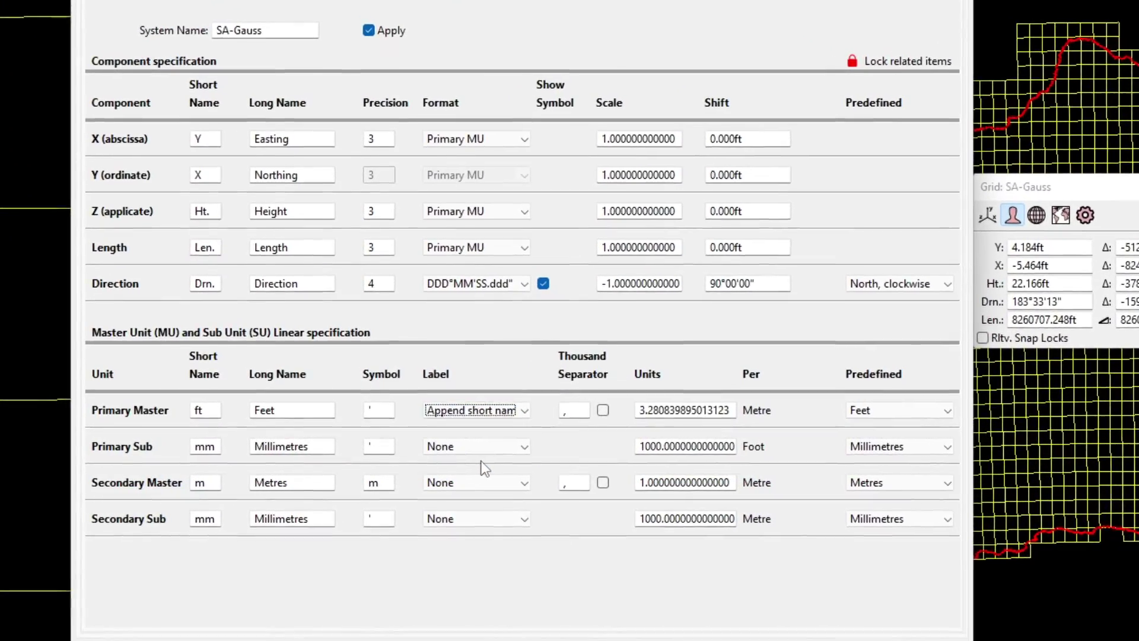